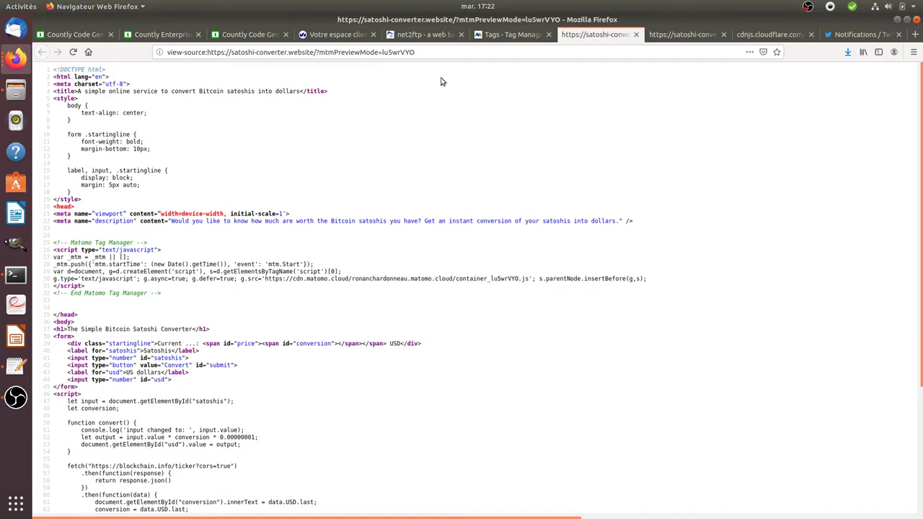
Step: Return to Matomo's Manage Tags list showing '15 sec Countly event', 'Countly' and 'Pageview'
left_click(508, 35)
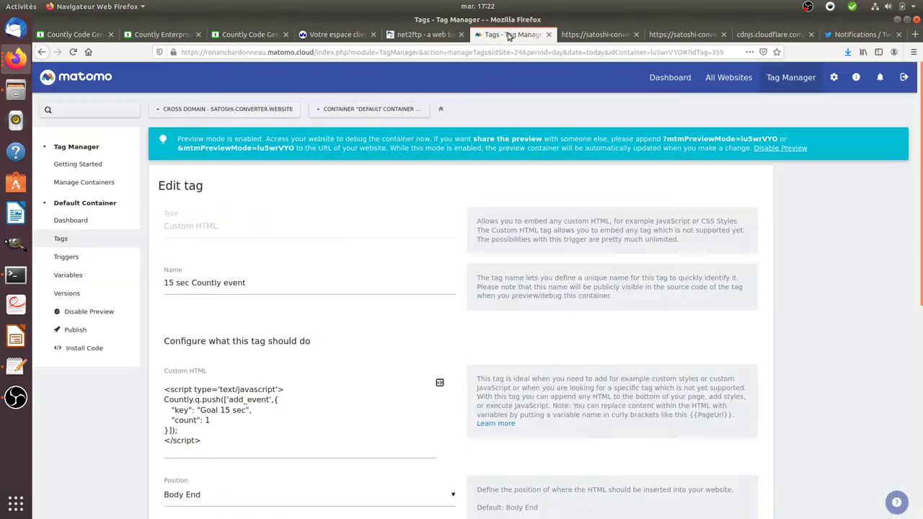
left_click(62, 245)
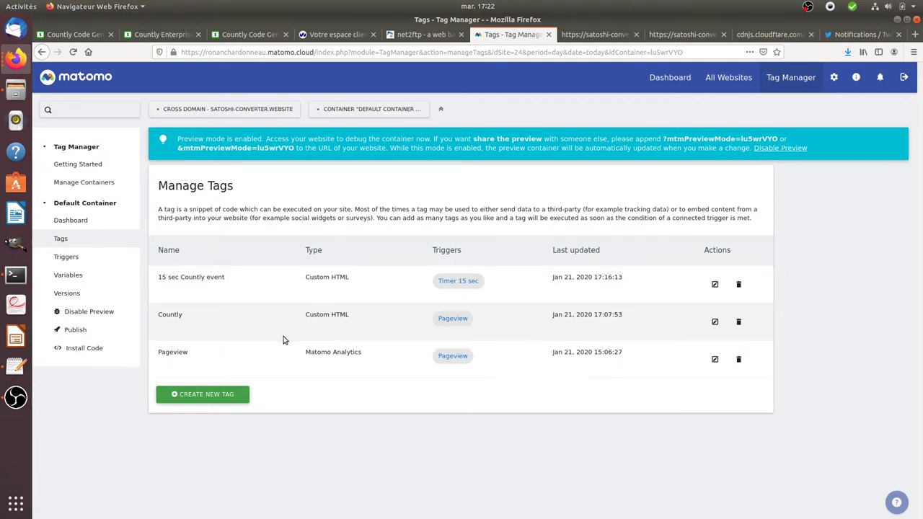
Step: Open the 'Countly' tag's edit page and scroll through its initialization script
left_click(713, 326)
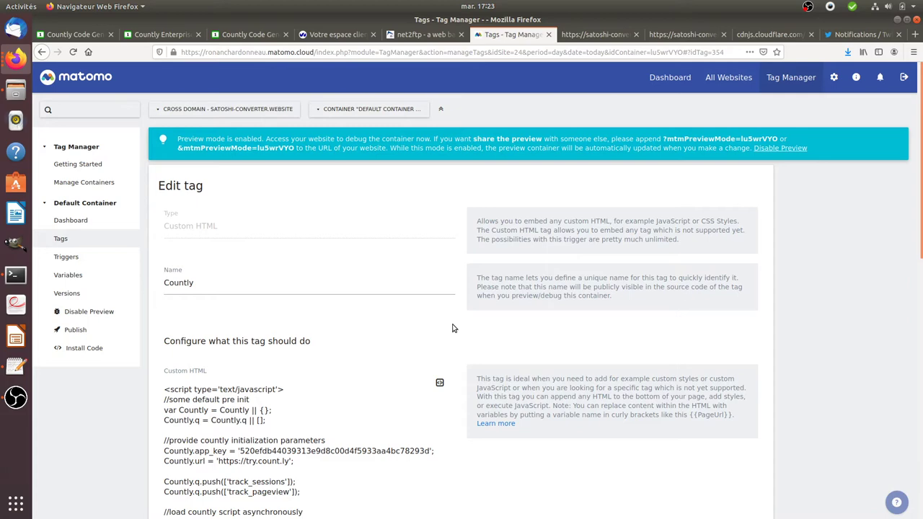
scroll(496, 339, "down", 3)
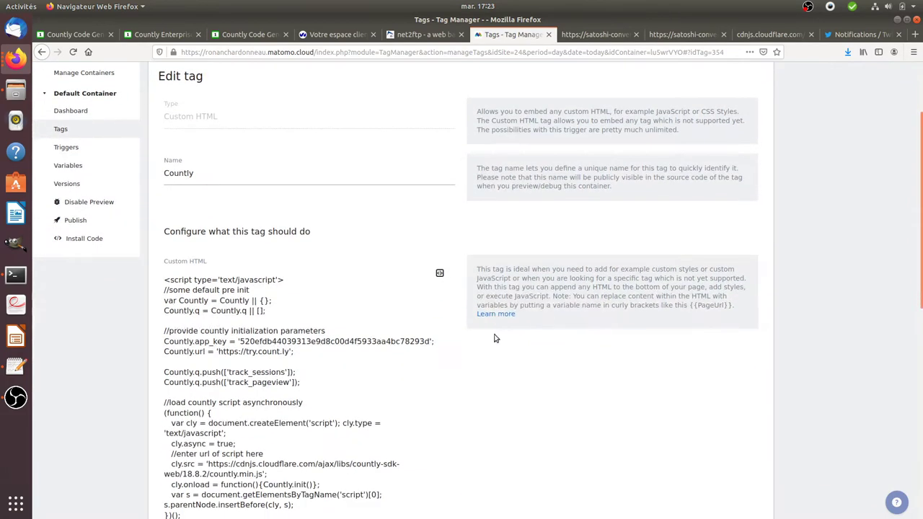
scroll(484, 374, "down", 1)
scroll(485, 374, "down", 2)
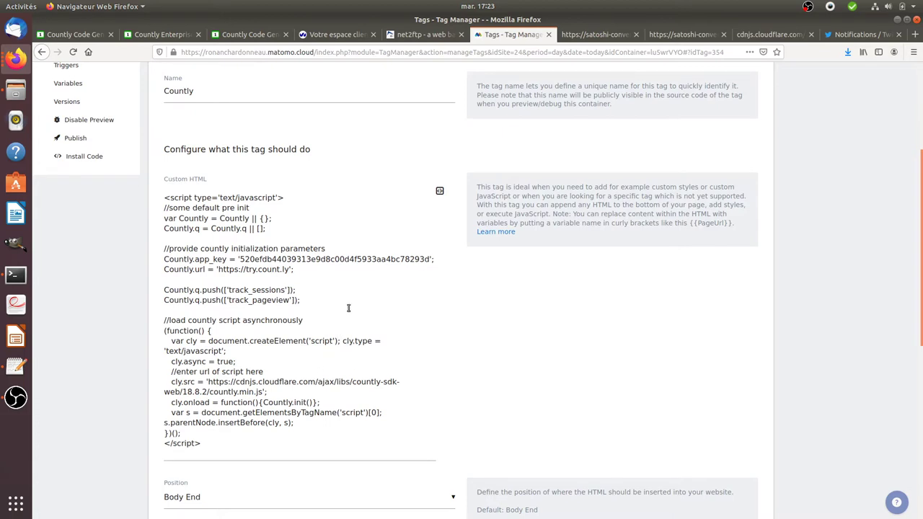
scroll(304, 338, "down", 2)
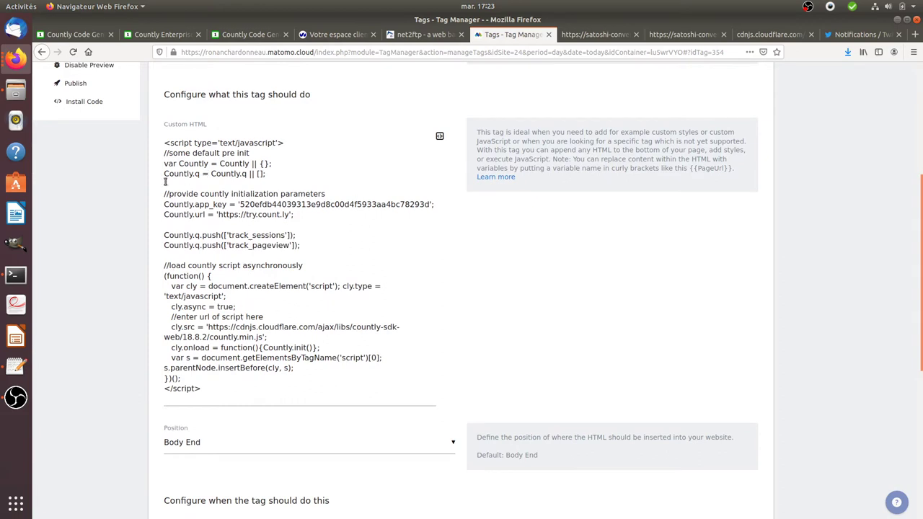
Step: Select the Countly code, place the cursor below track_pageview, and check break reminder options
left_click_drag(164, 143, 287, 394)
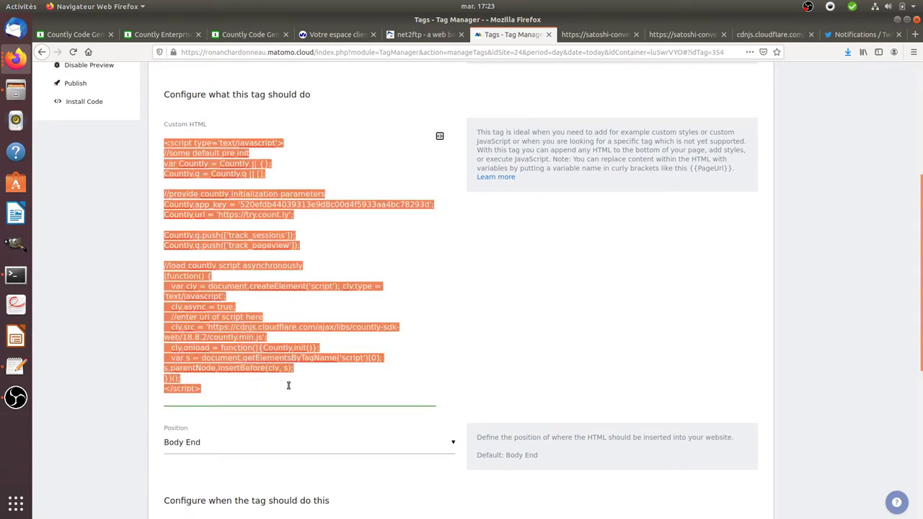
left_click(233, 252)
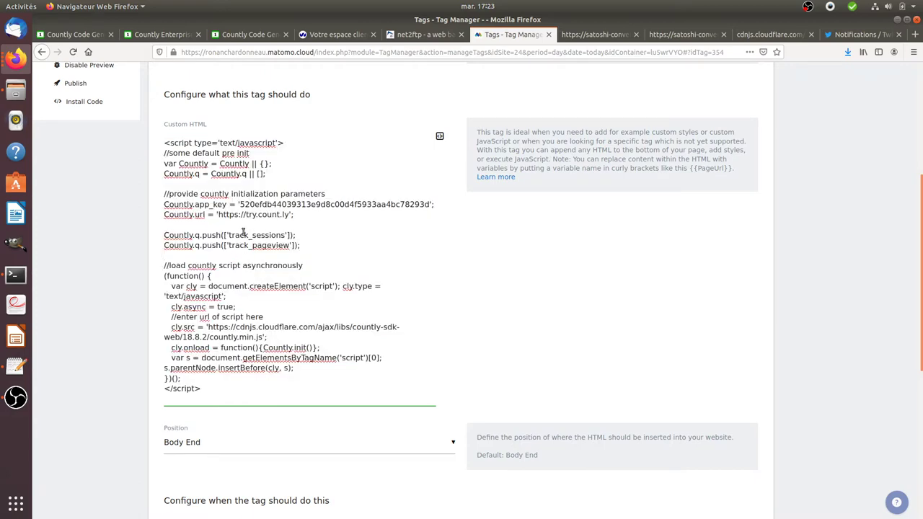
scroll(267, 260, "up", 3)
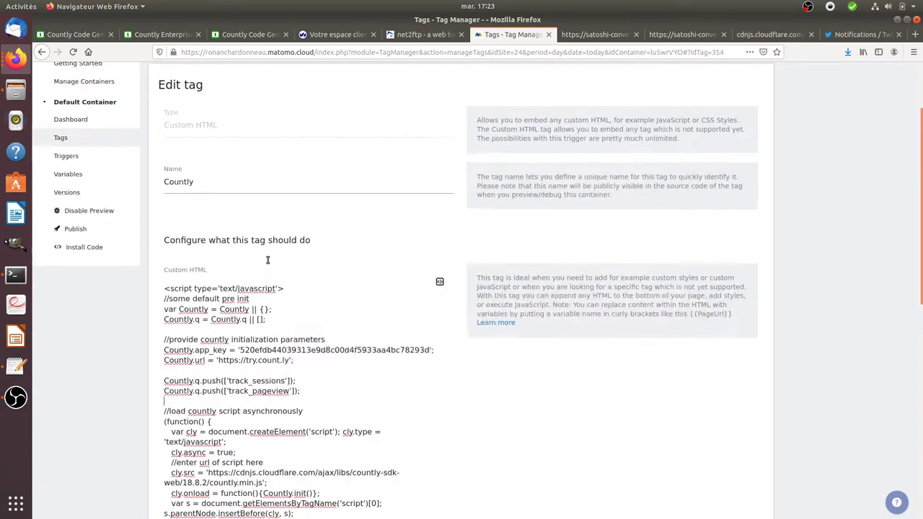
scroll(267, 261, "up", 3)
left_click(831, 7)
mouse_move(832, 74)
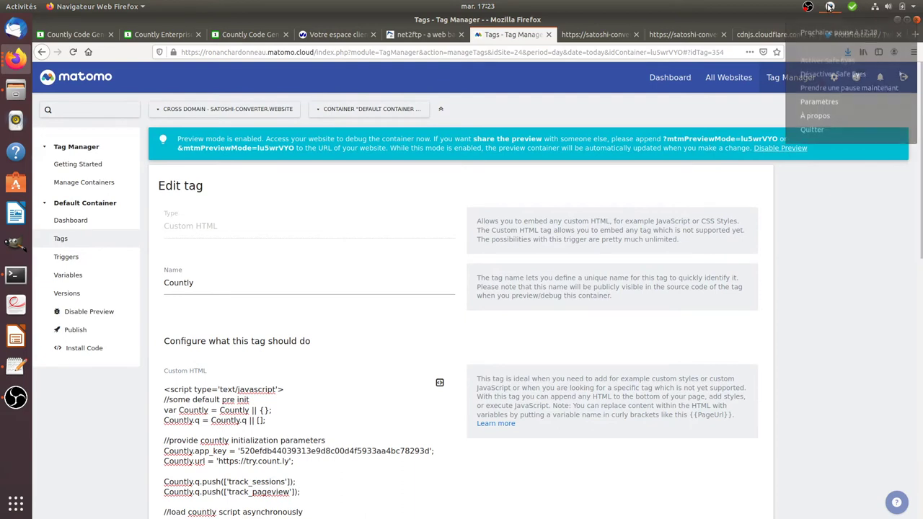
left_click(815, 76)
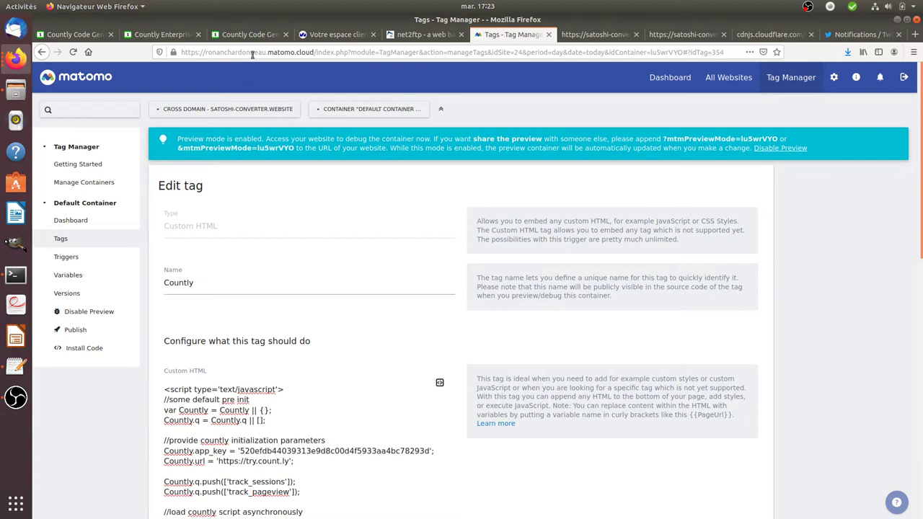
Step: Review the Web SDK settings, then bring up the Create event form with 'Goal', count 1
left_click(259, 36)
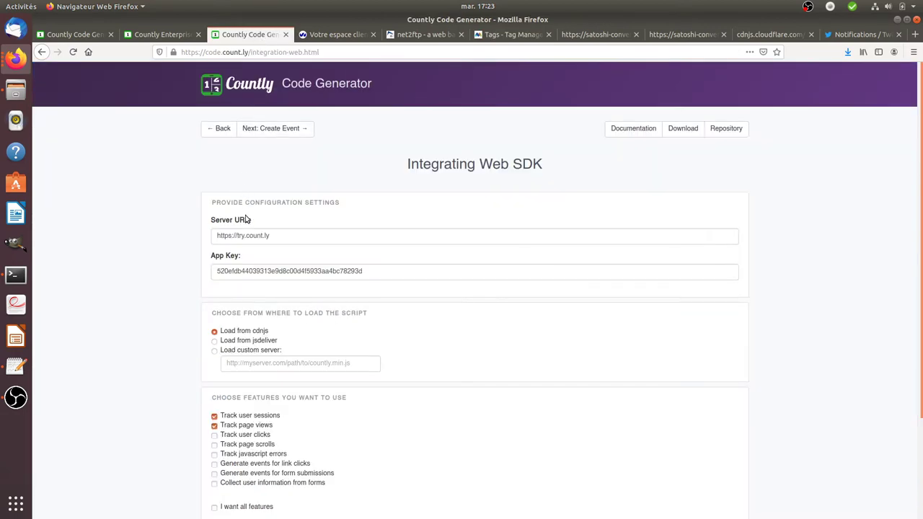
scroll(173, 281, "down", 3)
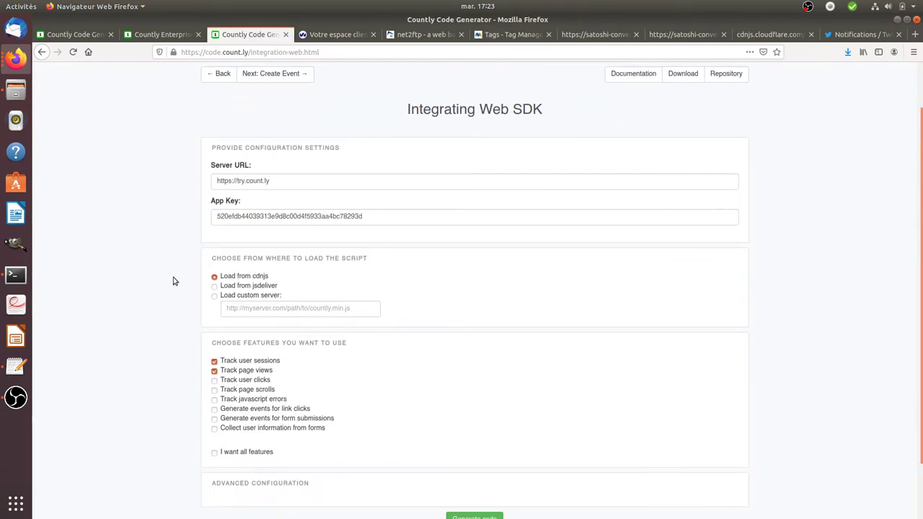
scroll(191, 299, "up", 3)
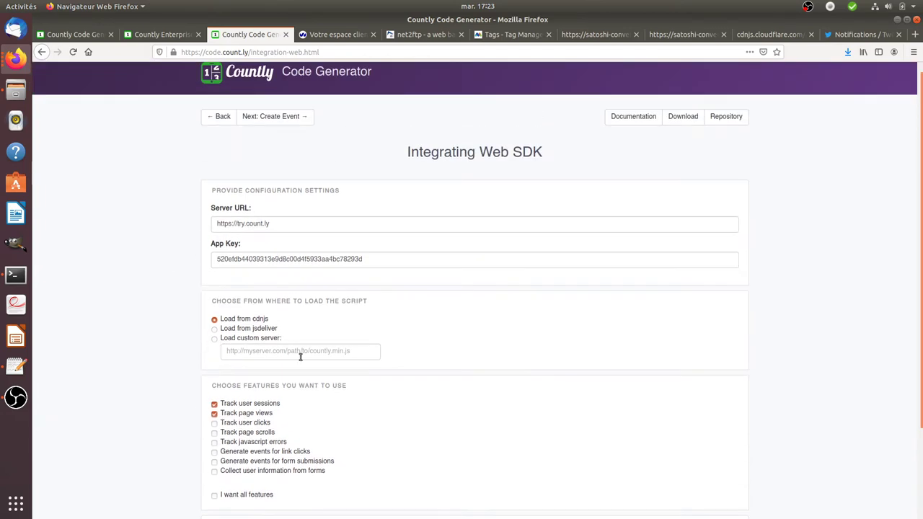
scroll(289, 400, "up", 1)
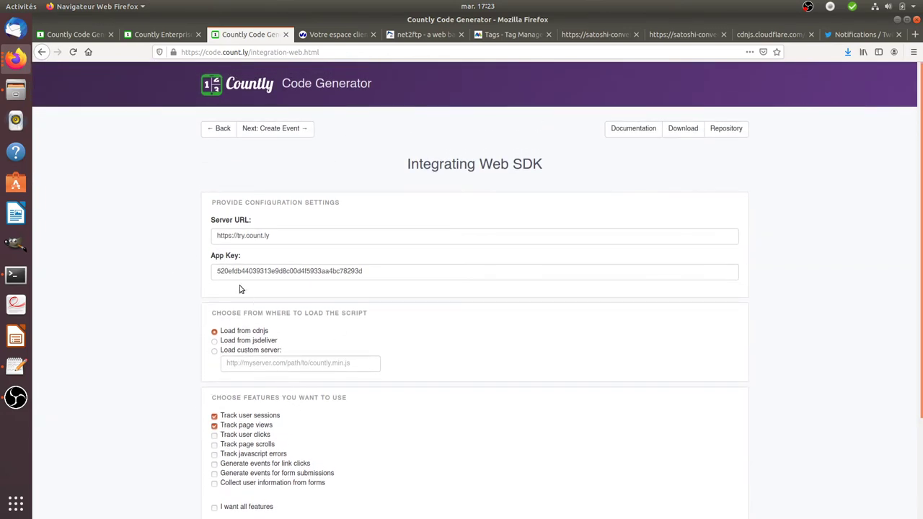
left_click(171, 34)
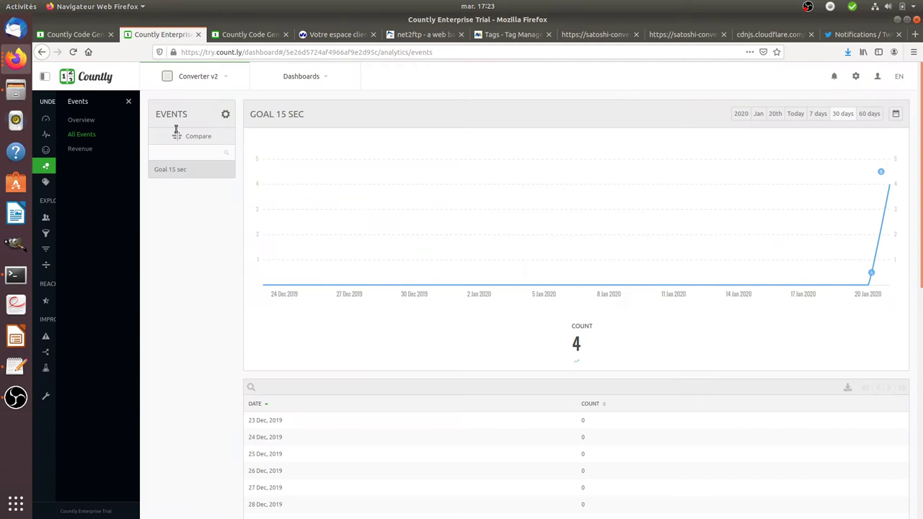
left_click(72, 34)
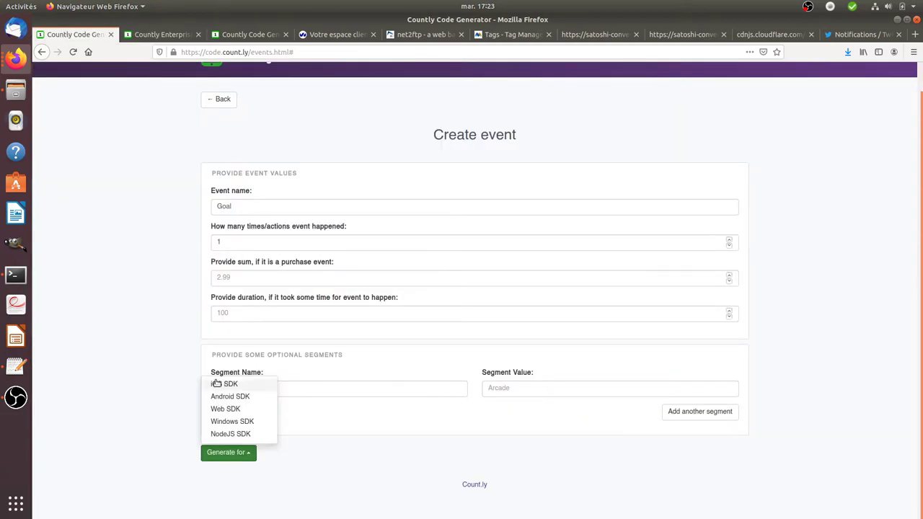
left_click(156, 328)
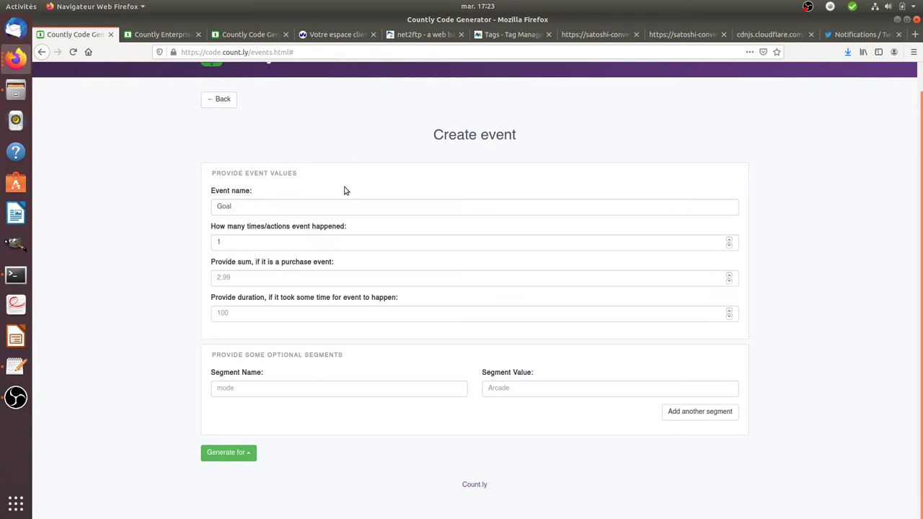
Step: Rename the event from 'Goal' to 'Form conversion' and select the count value 1
left_click_drag(254, 209, 203, 206)
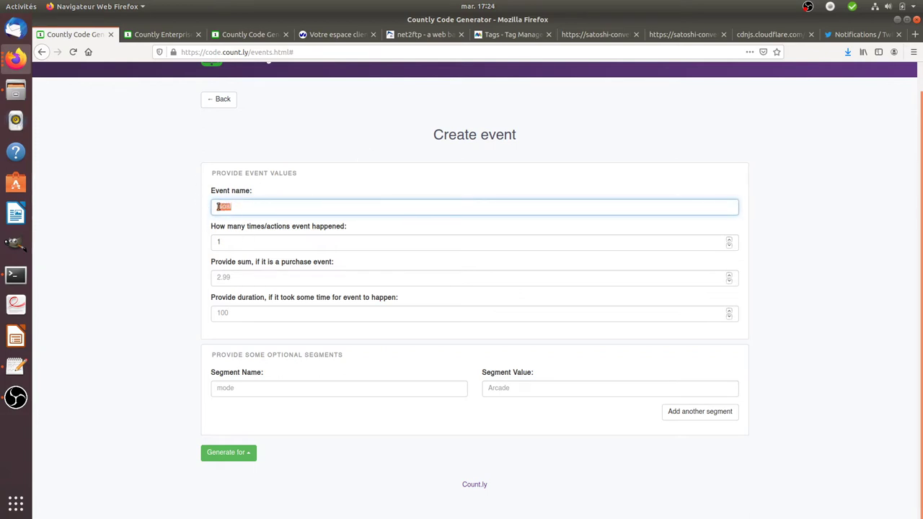
left_click(258, 204)
double_click(228, 207)
left_click(228, 208)
left_click_drag(247, 206, 207, 206)
type("Form conversion")
left_click_drag(271, 207, 214, 207)
double_click(226, 243)
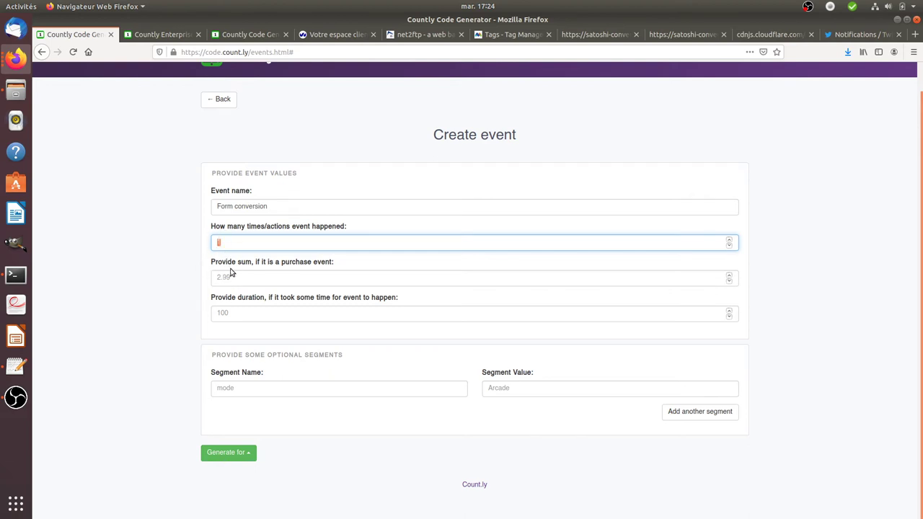
Step: Generate the Web SDK snippet for the 'Form conversion' event and select all its text
left_click(227, 458)
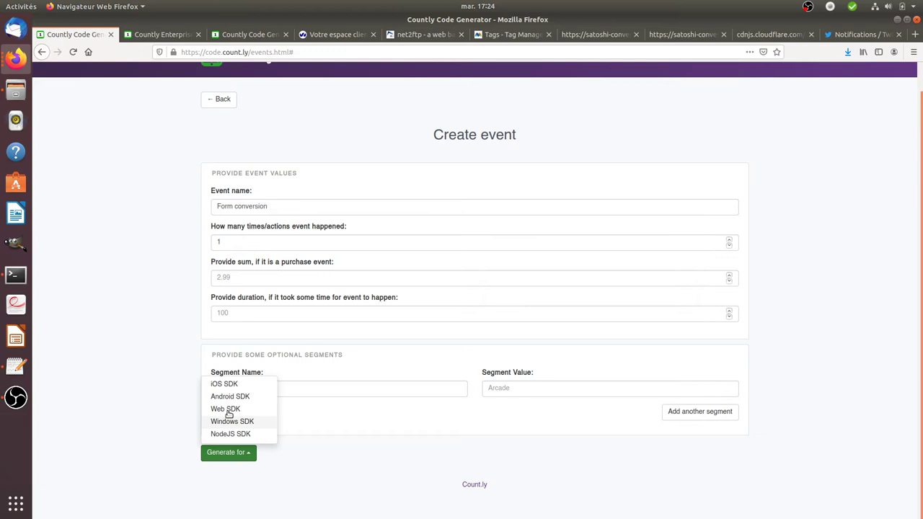
left_click(225, 409)
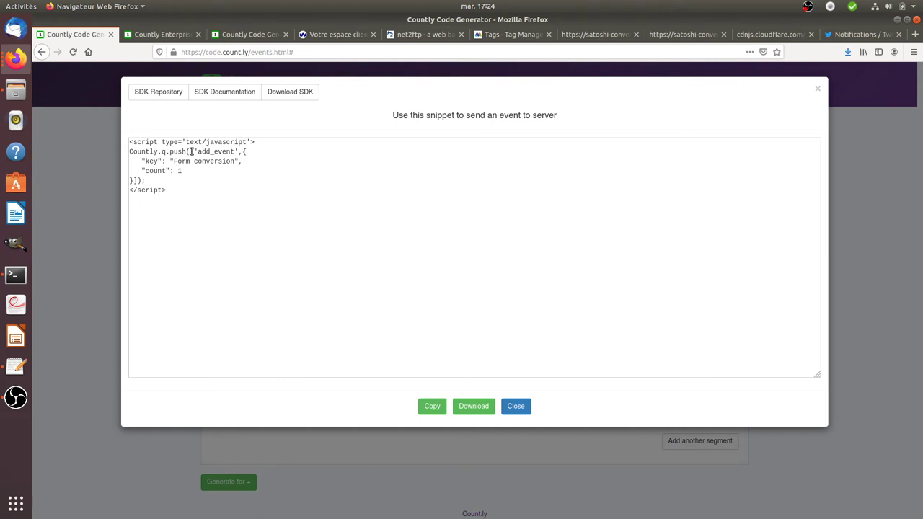
double_click(197, 150)
key("ctrl+a")
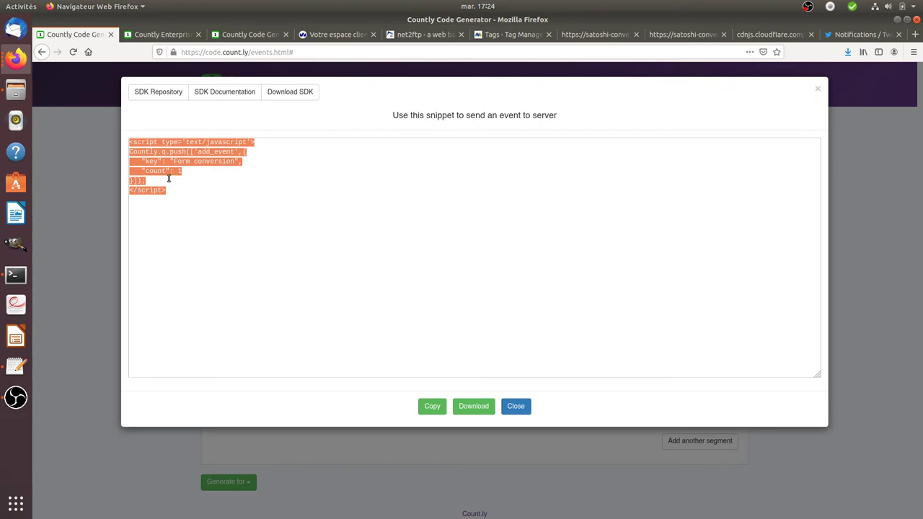
Step: Close the snippet window and return to Matomo's list of tags
left_click(513, 408)
left_click(507, 34)
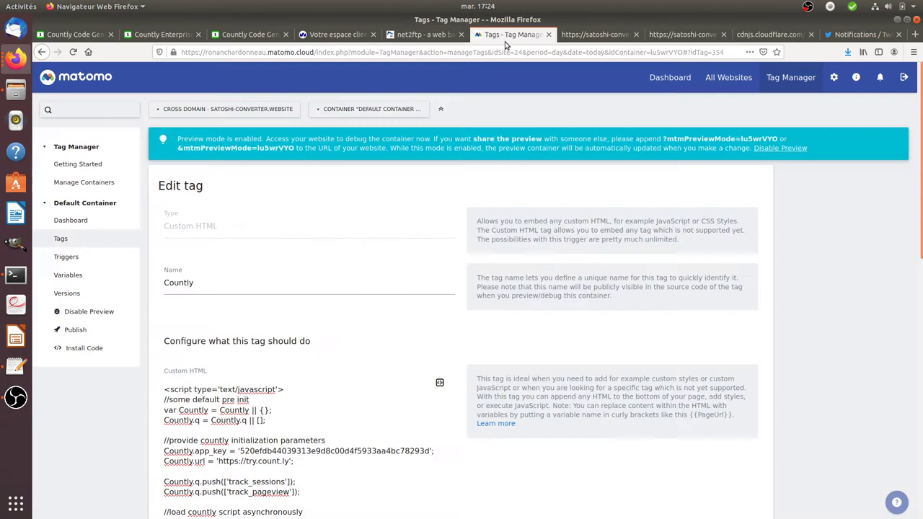
left_click(97, 240)
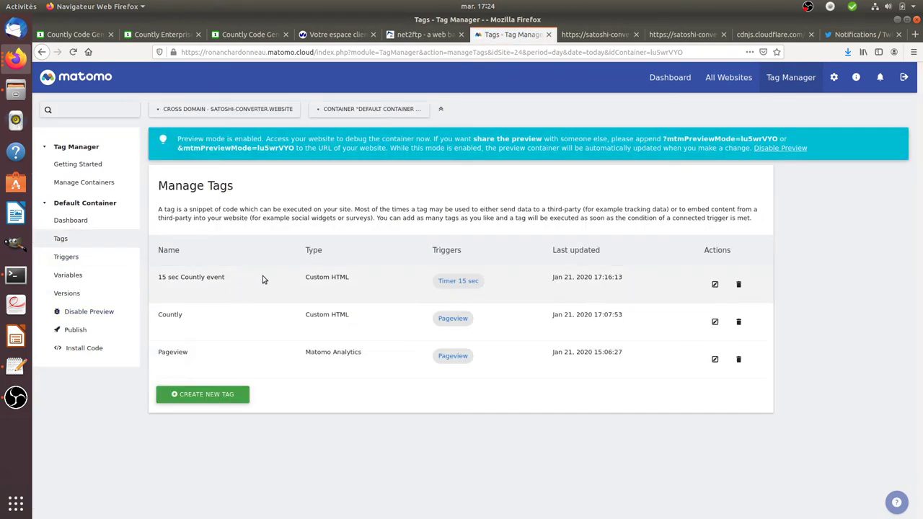
Step: Open '15 sec Countly event' and review its Goal 15 sec HTML and Timer 15 sec trigger
left_click(714, 284)
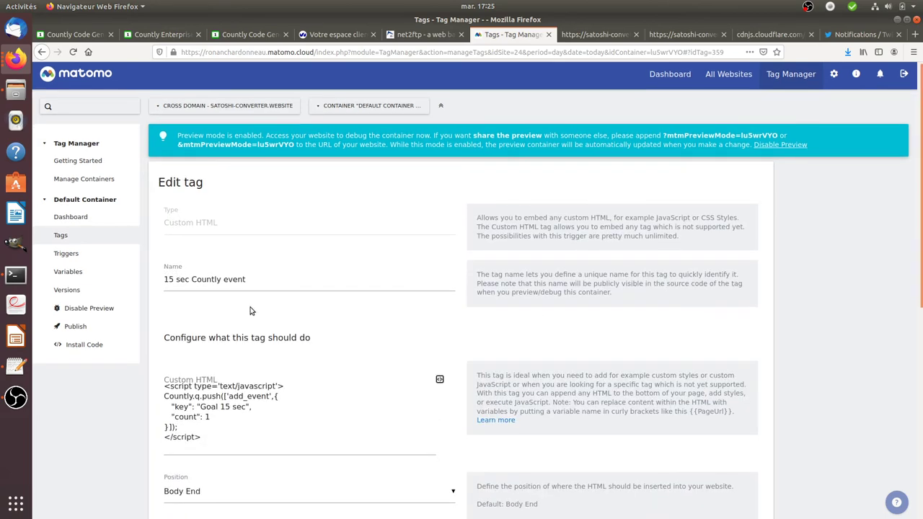
scroll(596, 309, "down", 4)
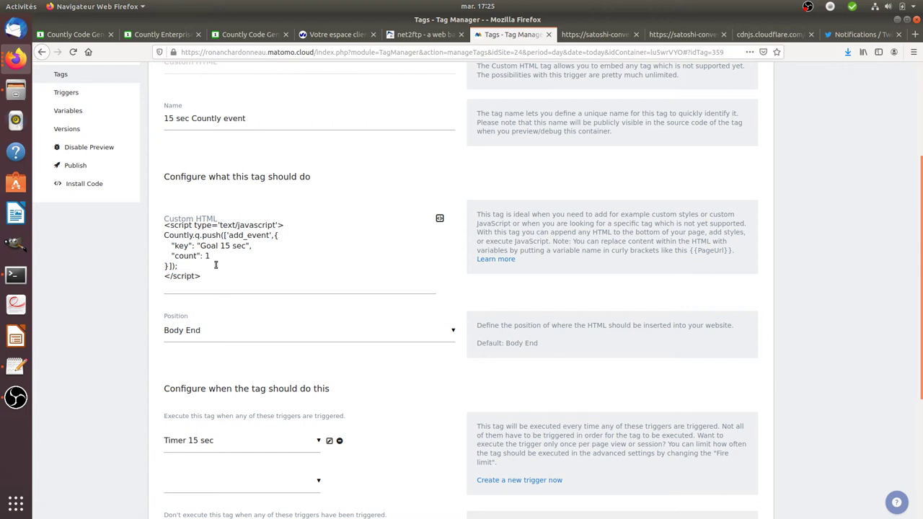
scroll(215, 265, "down", 4)
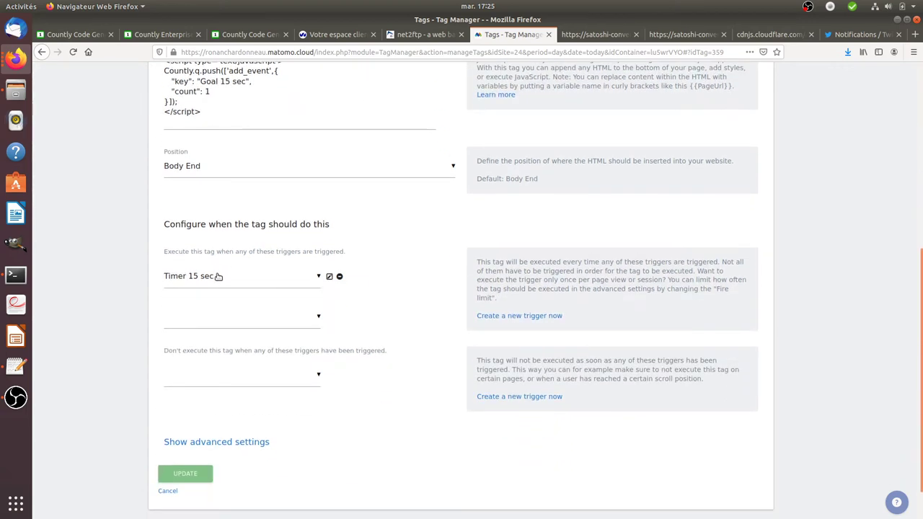
scroll(215, 274, "up", 3)
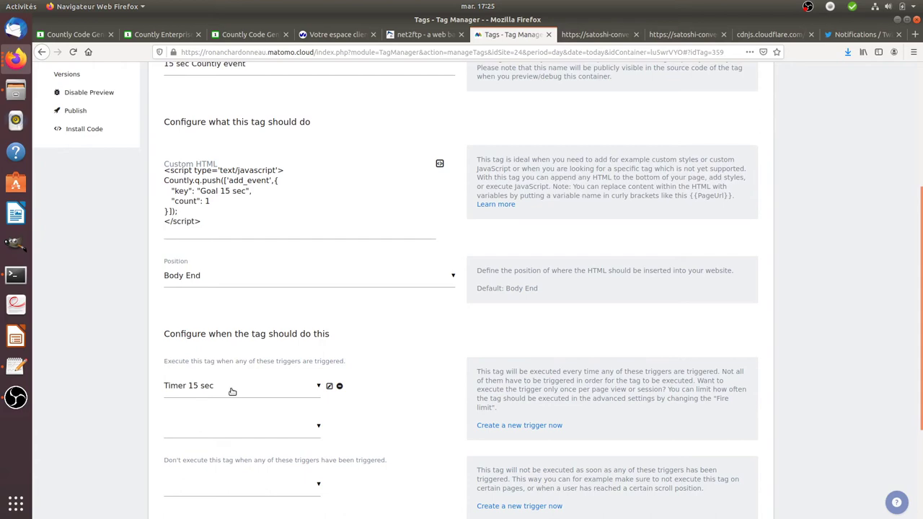
scroll(358, 344, "up", 3)
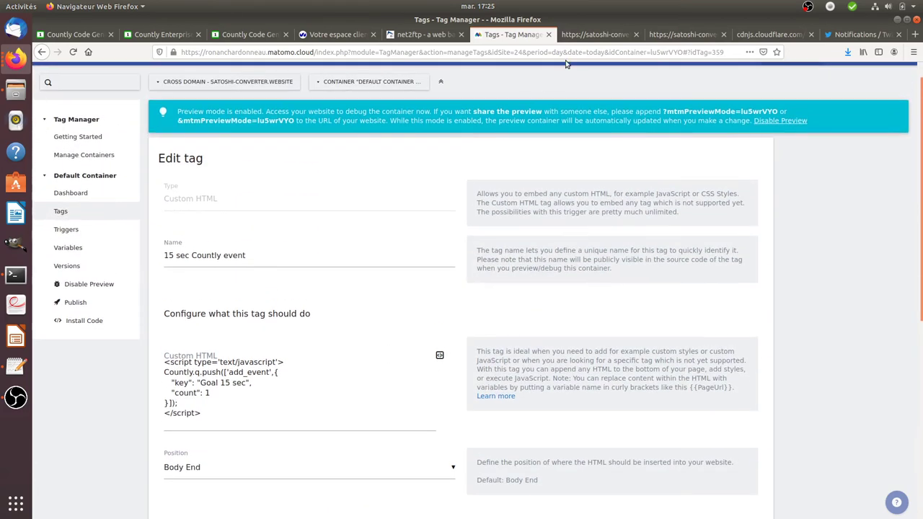
Step: Load the Satoshi Converter preview by removing the 'view-source:' prefix from its address
left_click(594, 34)
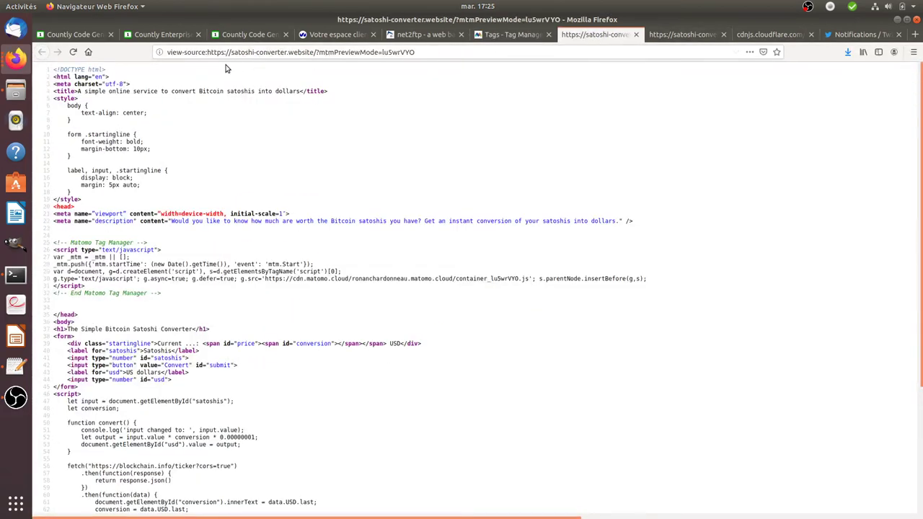
left_click_drag(205, 52, 153, 52)
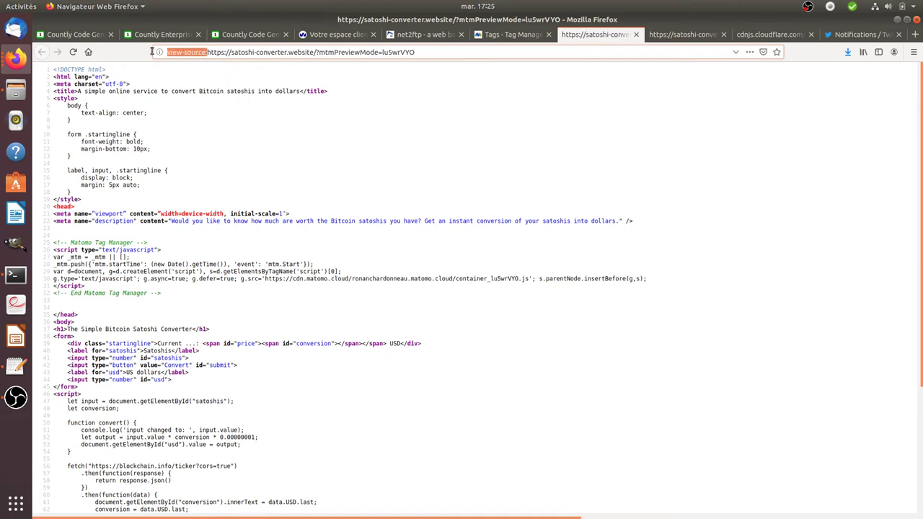
key("BackSpace")
key("Return")
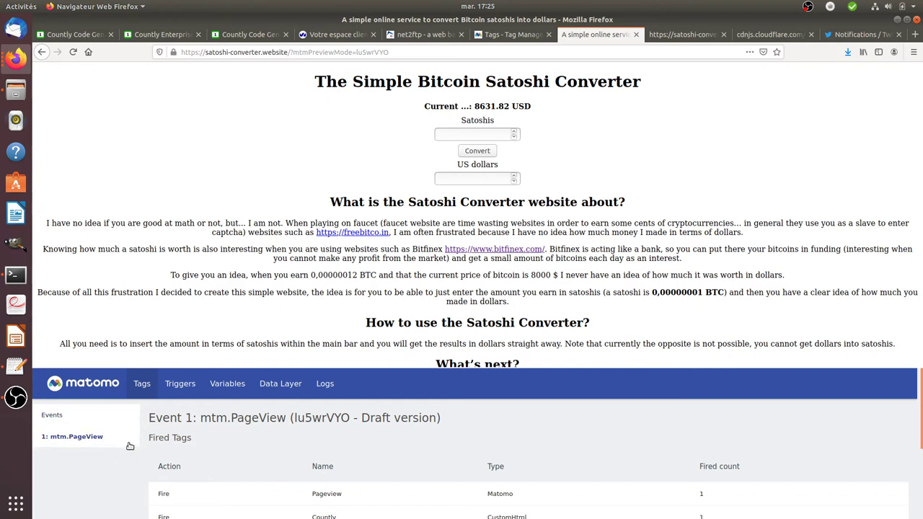
Step: Confirm the tag fired on mtm.Timer, then view Countly's 5 'Goal 15 sec' events
left_click(68, 436)
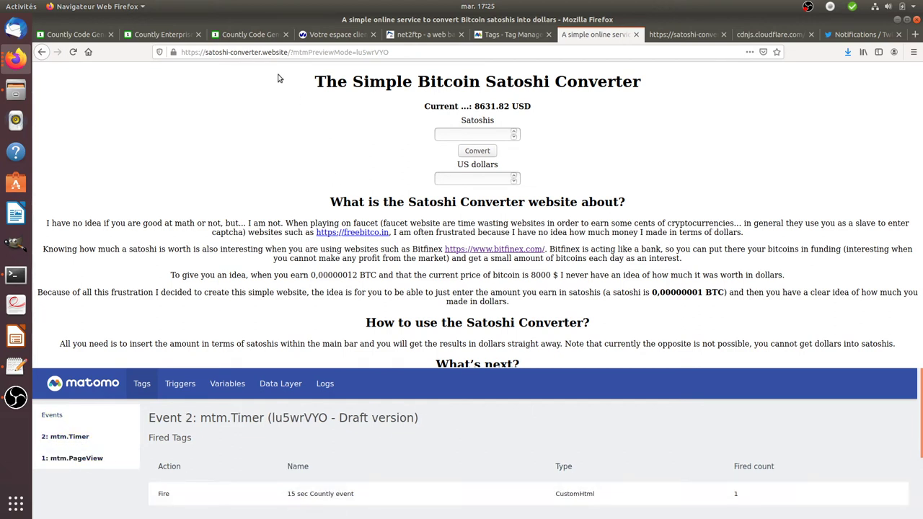
left_click(249, 34)
left_click(183, 34)
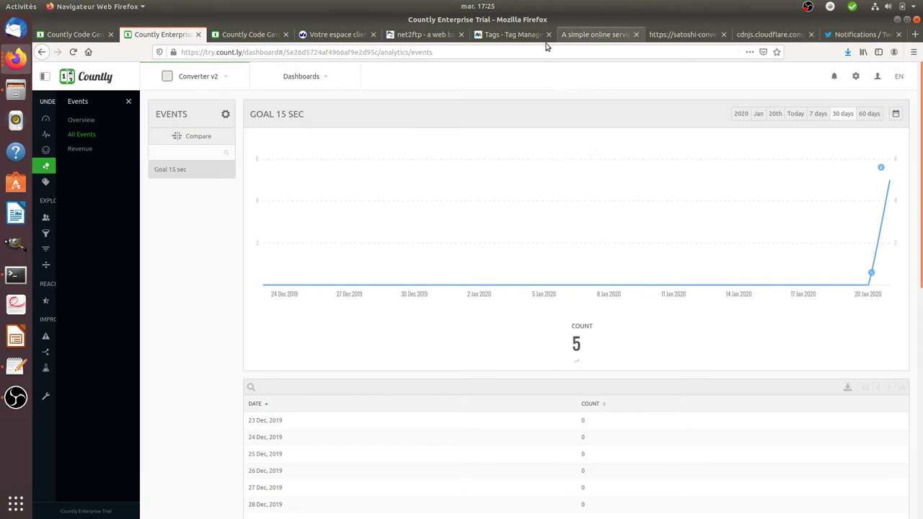
Step: Revisit the Tag Manager and Satoshi Converter tabs, then return to Countly's Goal 15 sec chart
left_click(509, 37)
left_click(577, 36)
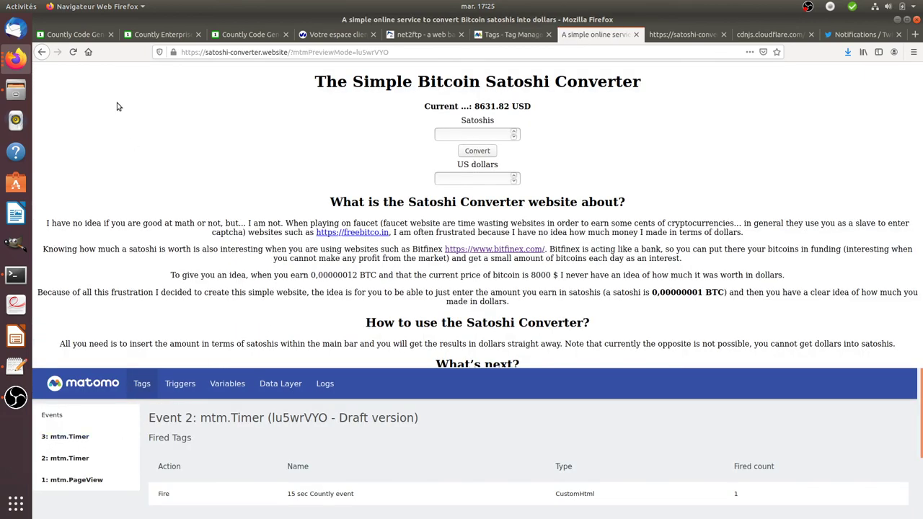
left_click(169, 33)
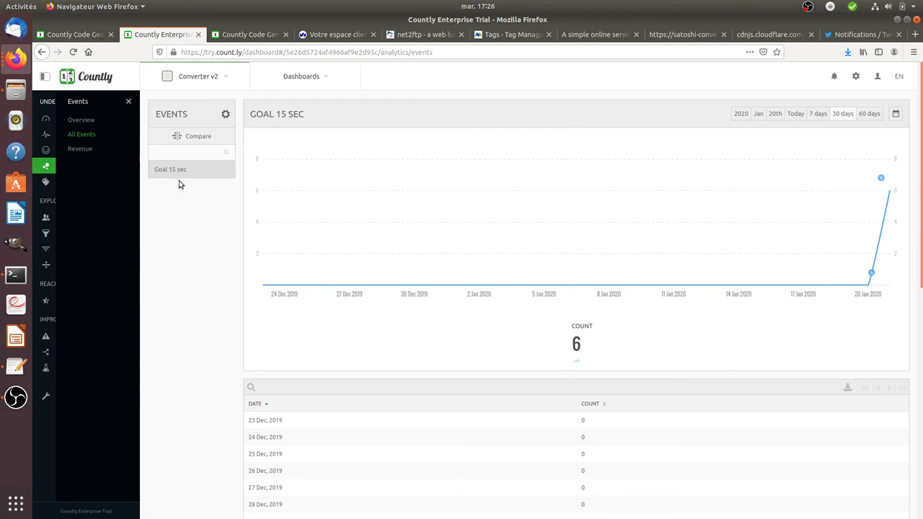
Step: Refresh the 'Goal 15 sec' chart by toggling Events Overview and All Events until it reads 7
left_click(81, 121)
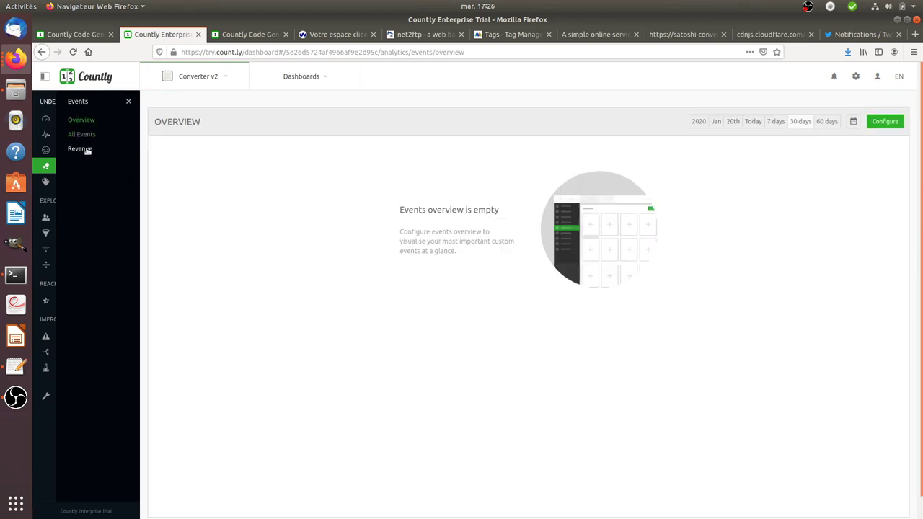
left_click(81, 134)
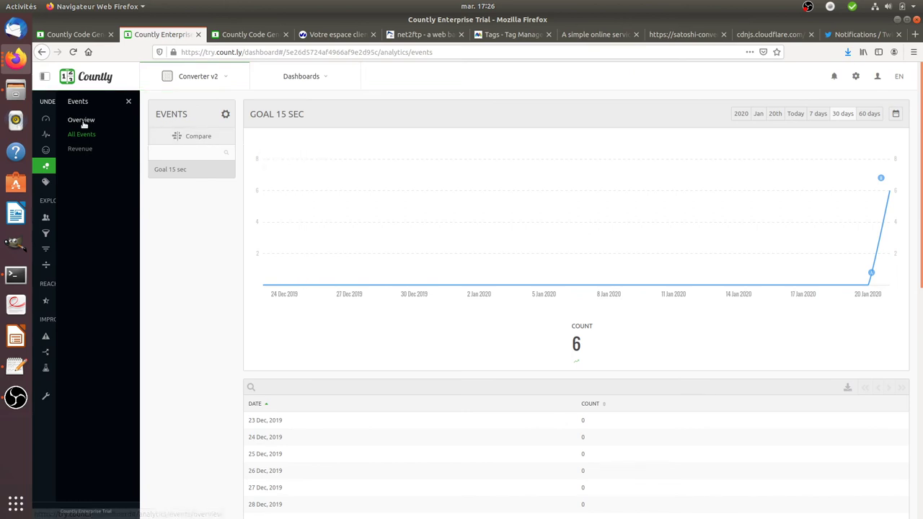
left_click(81, 120)
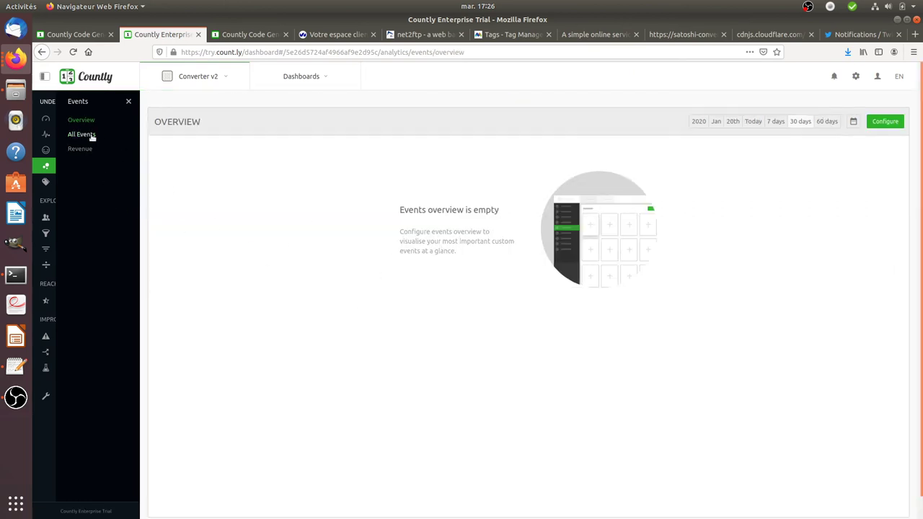
left_click(82, 134)
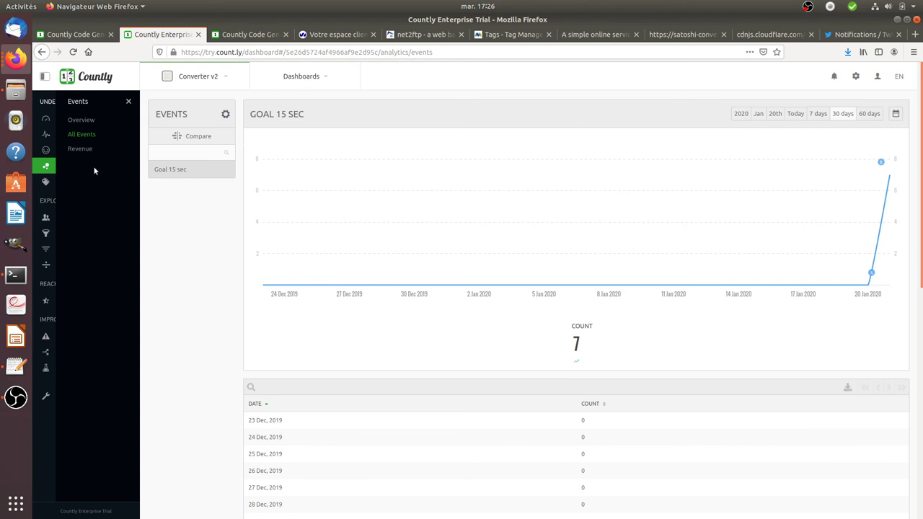
Step: Browse Countly's Analytics views for Countries, Sessions and Densities
left_click(47, 135)
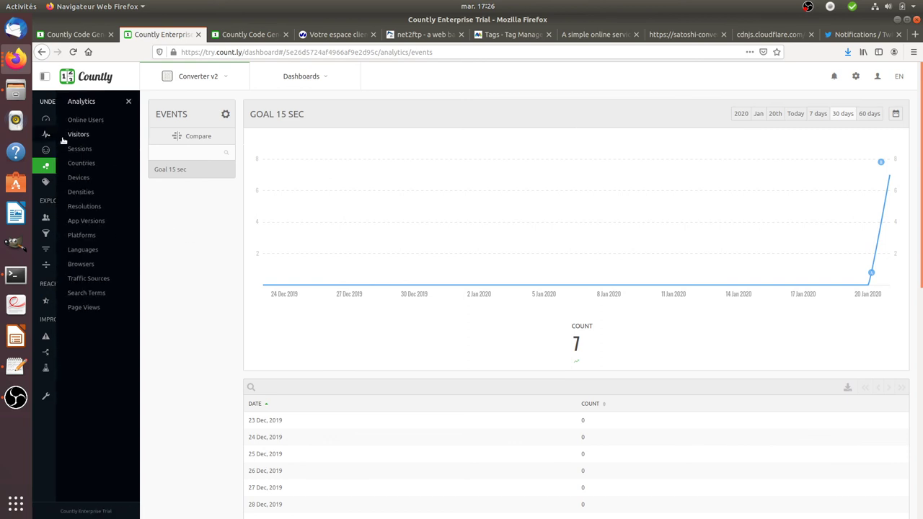
left_click(72, 163)
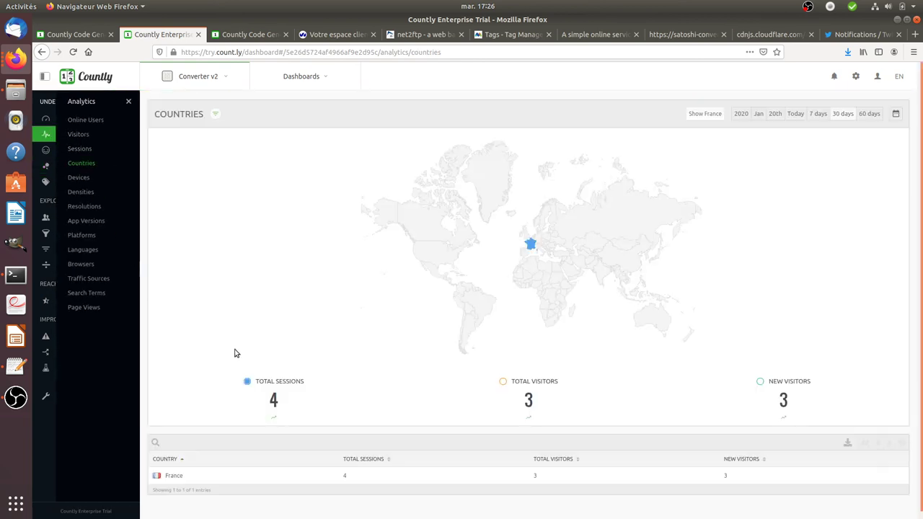
scroll(335, 403, "down", 1)
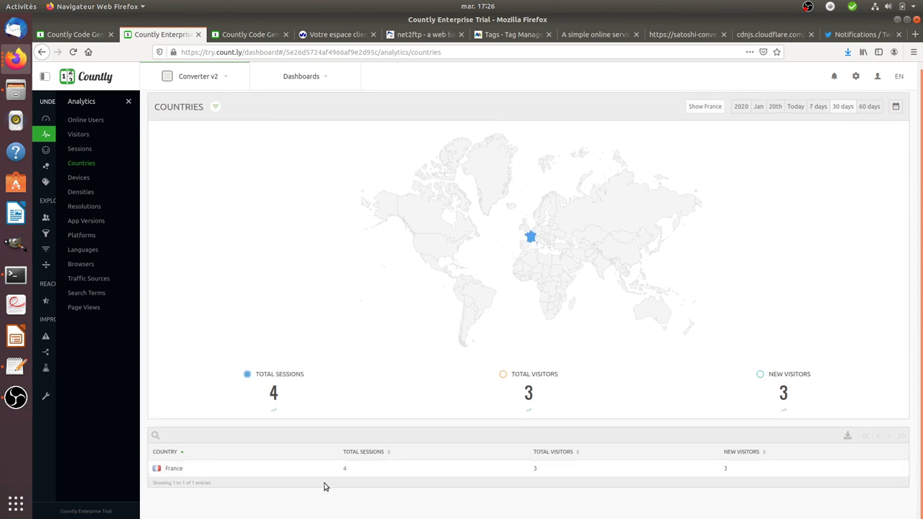
left_click(80, 149)
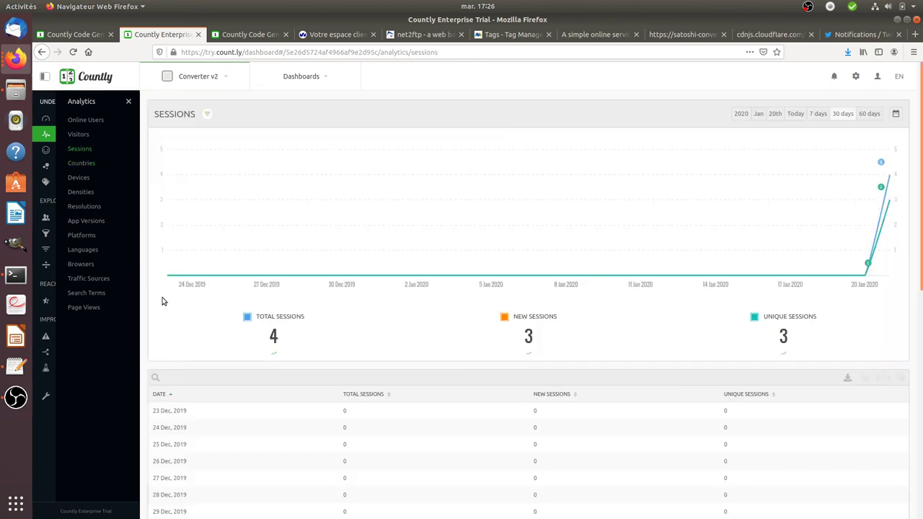
left_click(79, 191)
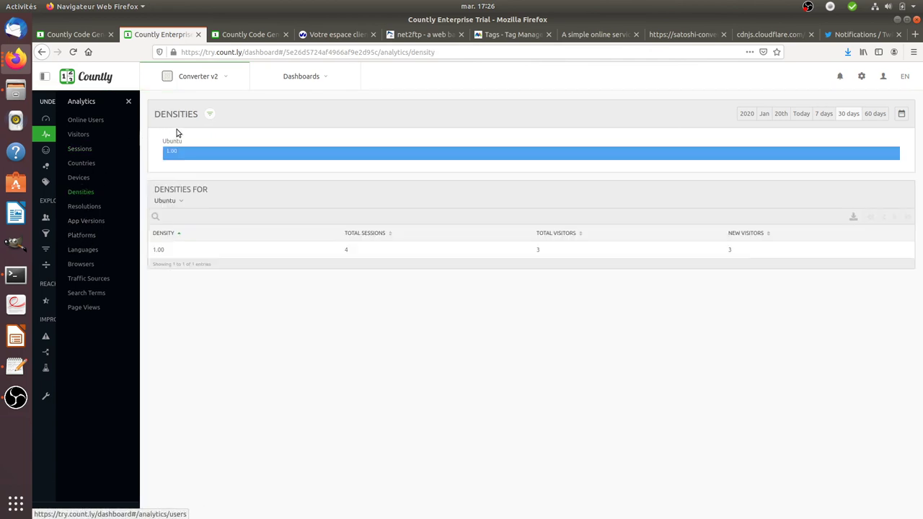
Step: Drill into the Events type and chart the 'Goal 15 sec' event
left_click(210, 116)
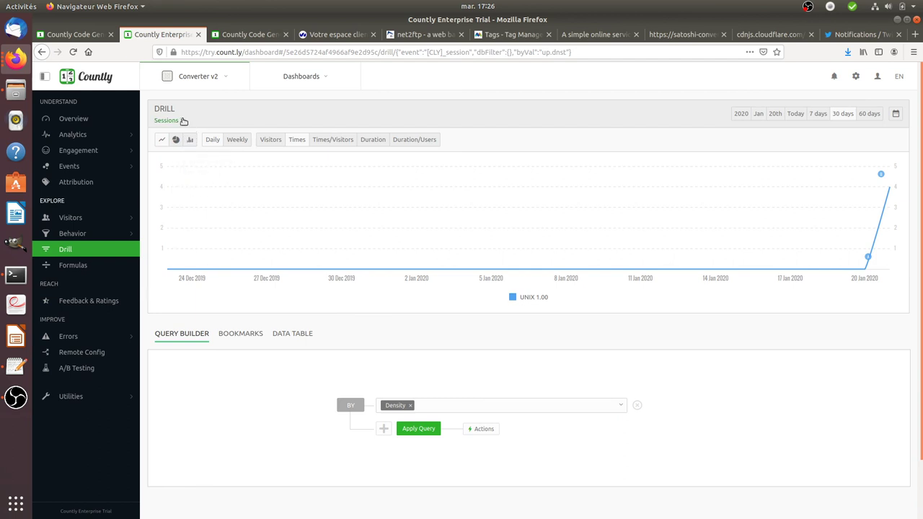
left_click(181, 120)
left_click(241, 167)
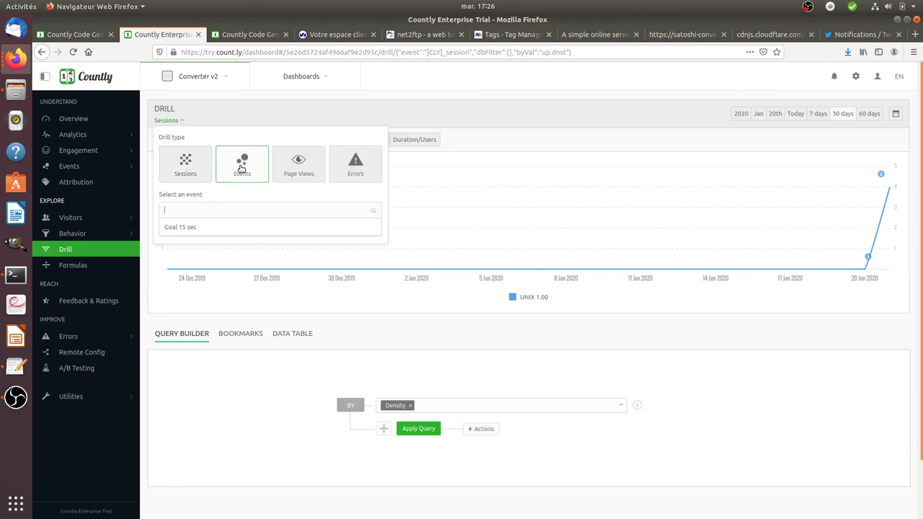
left_click(220, 227)
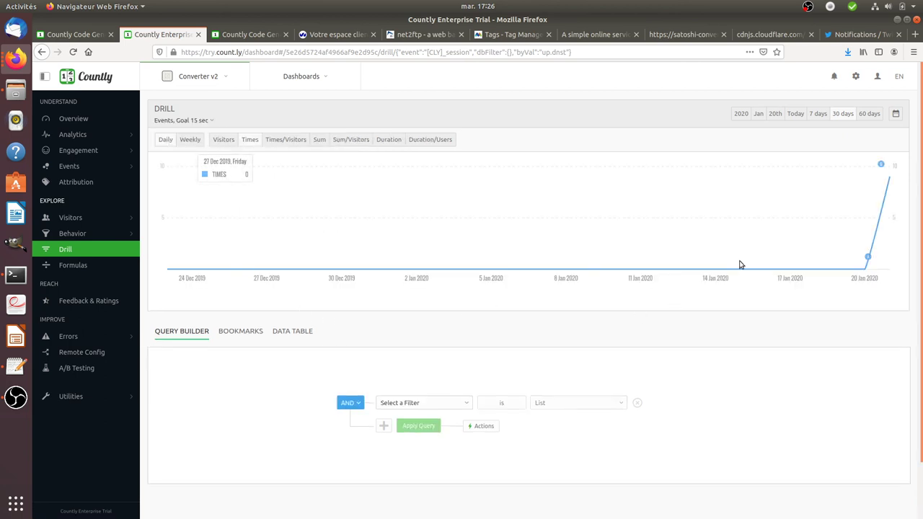